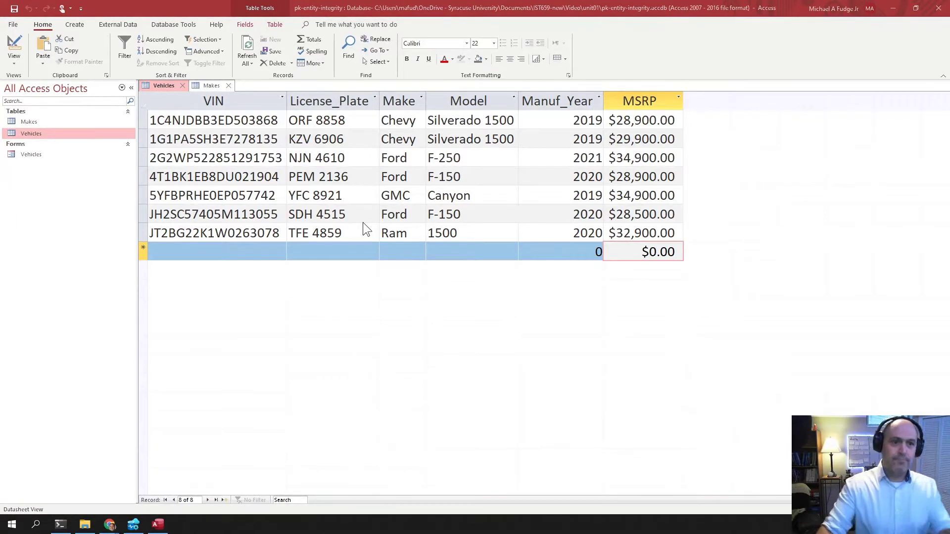
# Step: Switch the Vehicles table to Design View and inspect the VIN primary key field
pyautogui.click(244, 97)
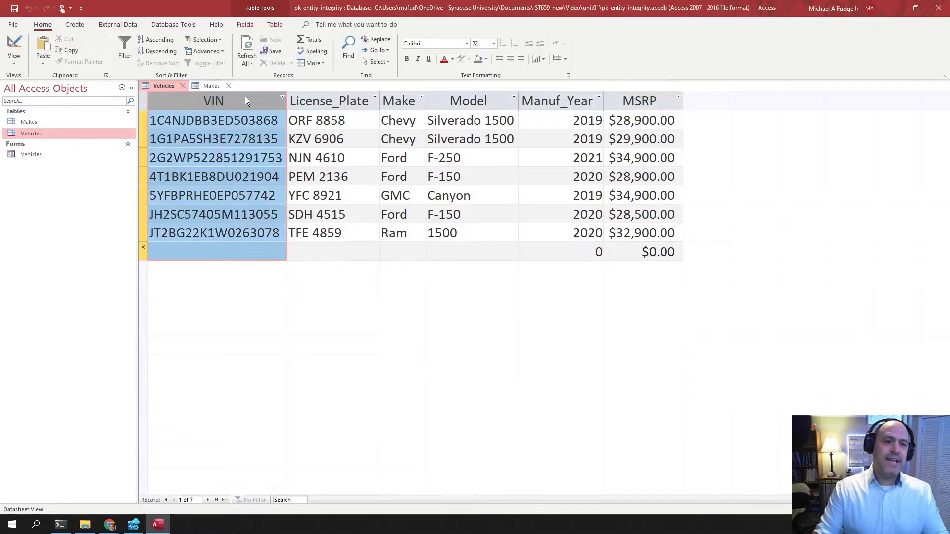
pyautogui.rightClick(41, 134)
pyautogui.click(83, 171)
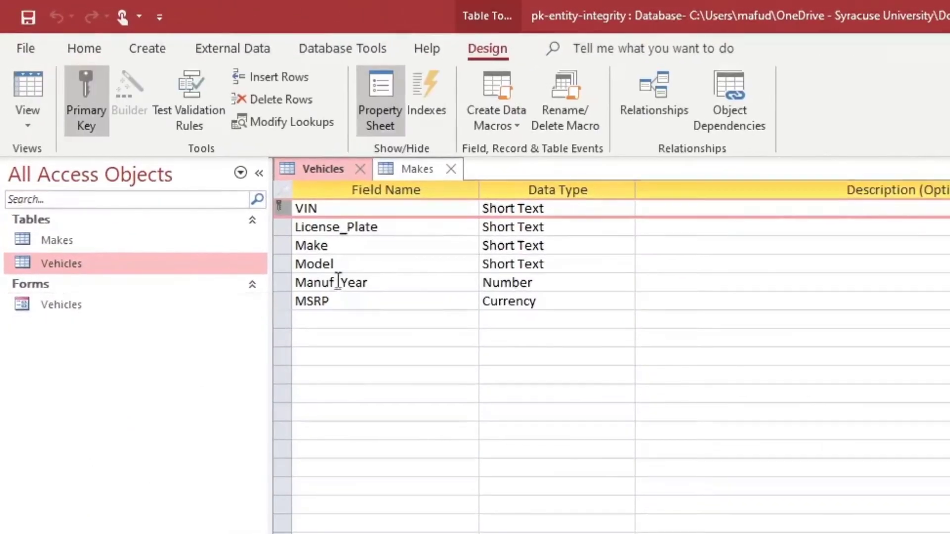
pyautogui.click(350, 215)
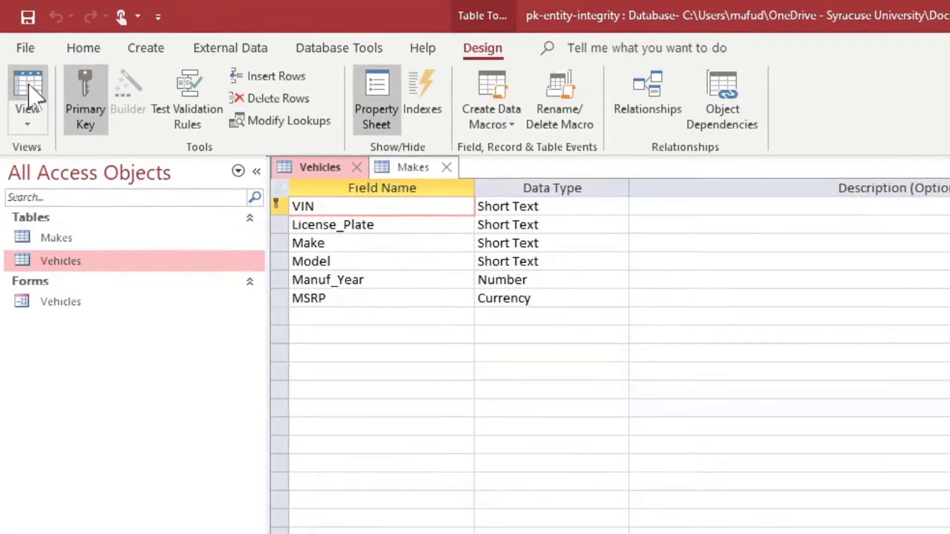
# Step: Return to the seven vehicle records and alternately select the VIN and License_Plate columns
pyautogui.click(33, 93)
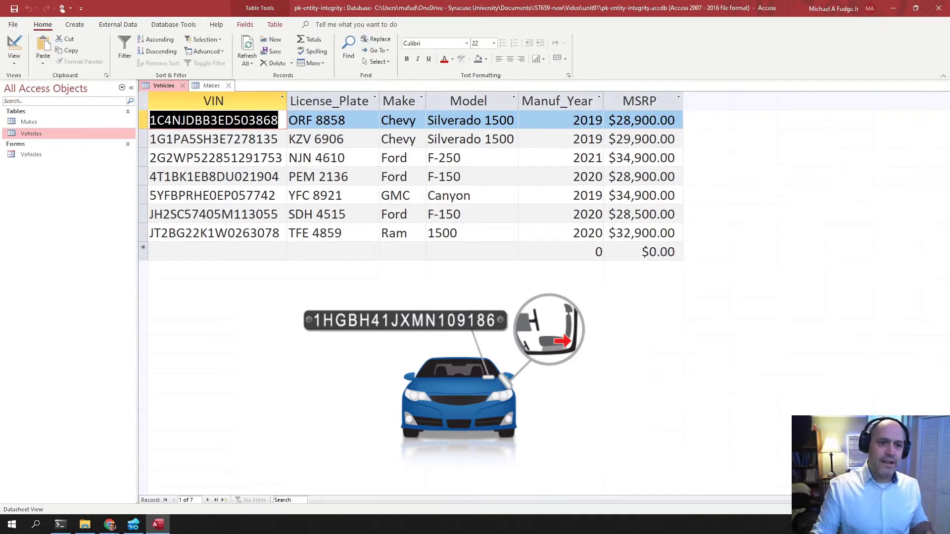
pyautogui.click(220, 139)
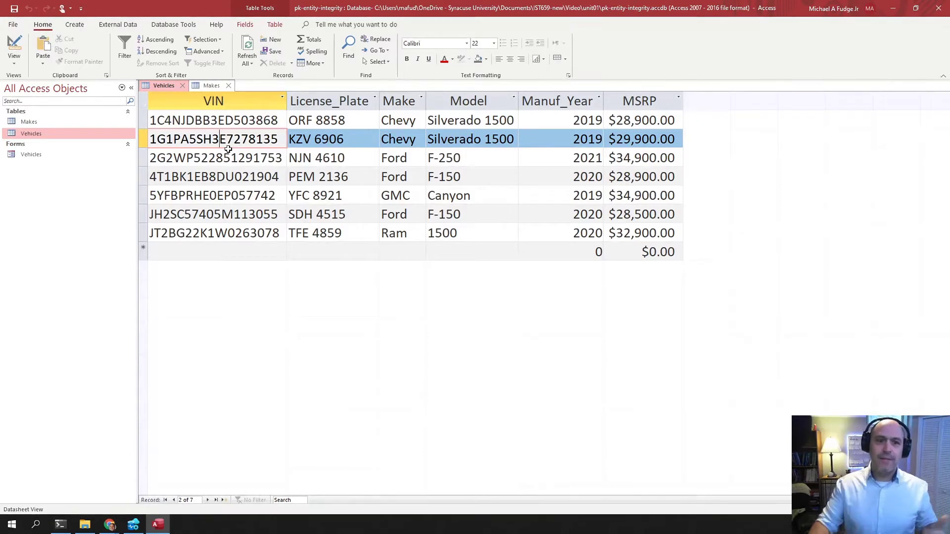
pyautogui.click(253, 102)
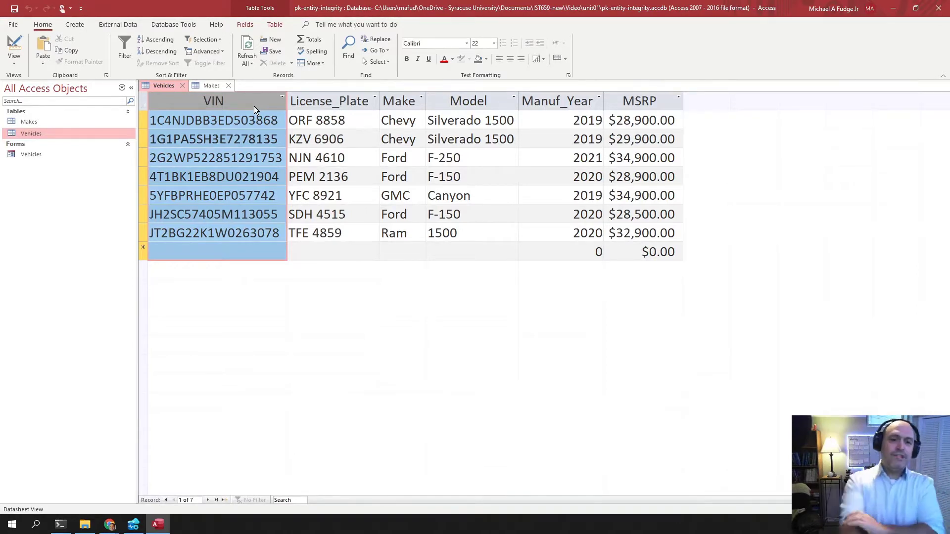
pyautogui.click(317, 100)
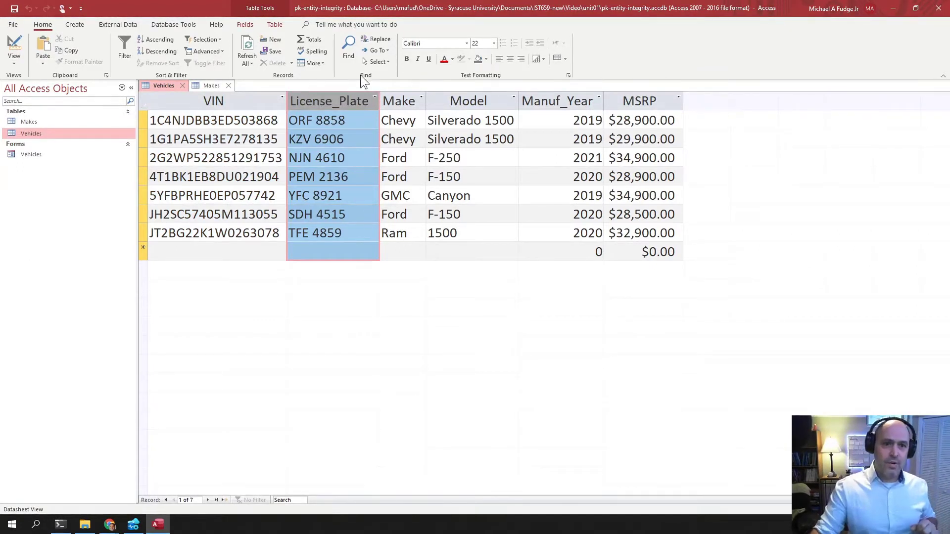
pyautogui.click(261, 100)
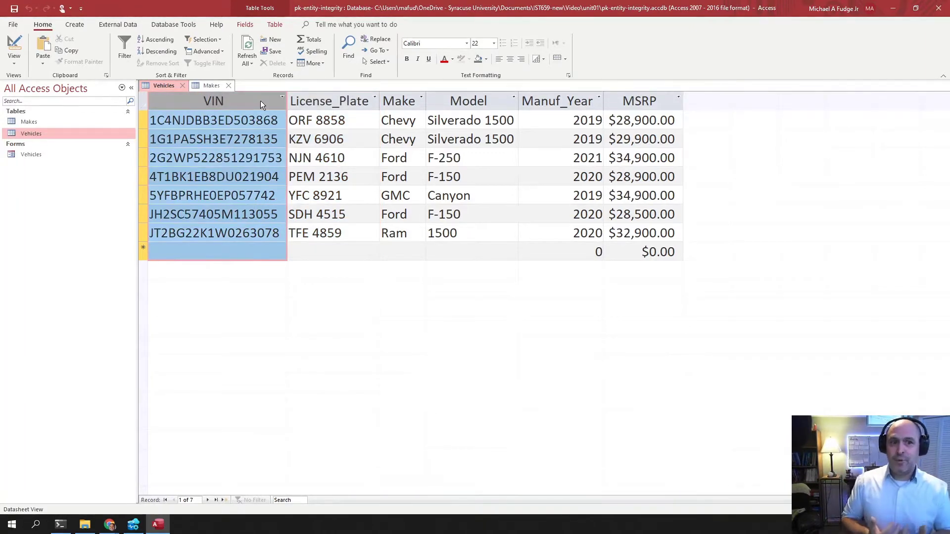
pyautogui.click(314, 100)
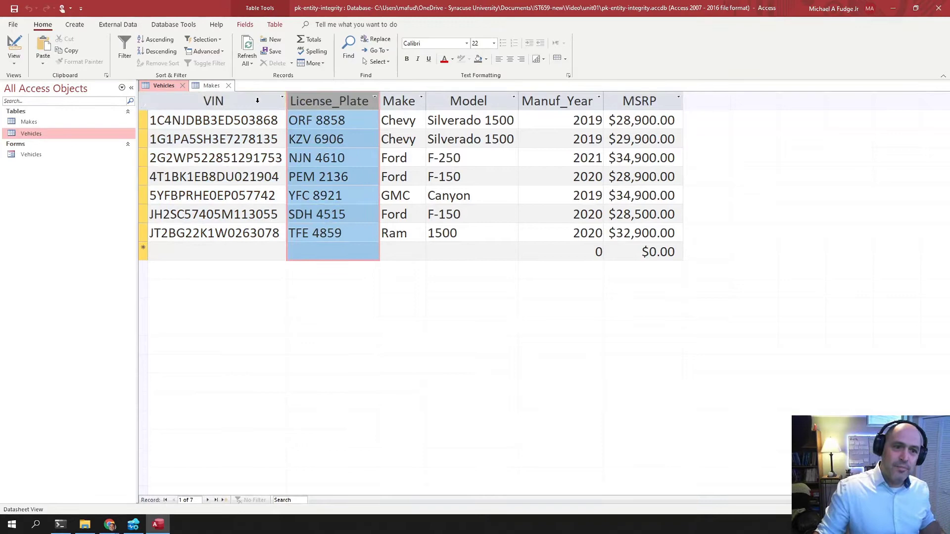
pyautogui.click(258, 100)
pyautogui.click(315, 100)
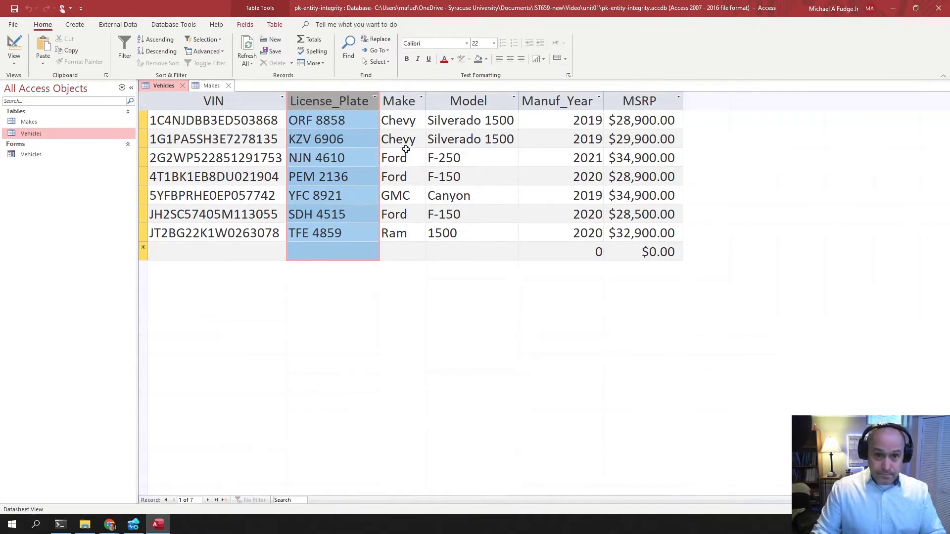
pyautogui.click(407, 121)
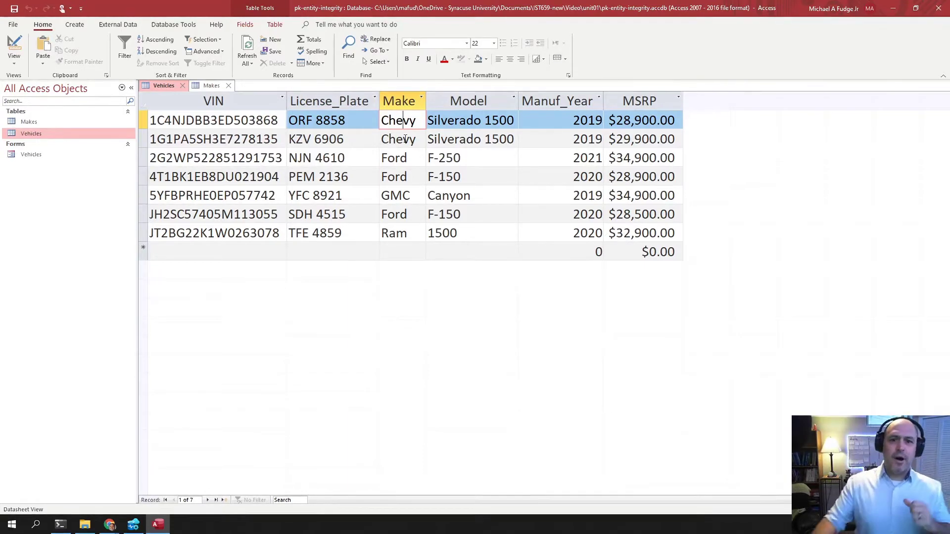
pyautogui.click(399, 101)
pyautogui.click(468, 101)
pyautogui.click(556, 101)
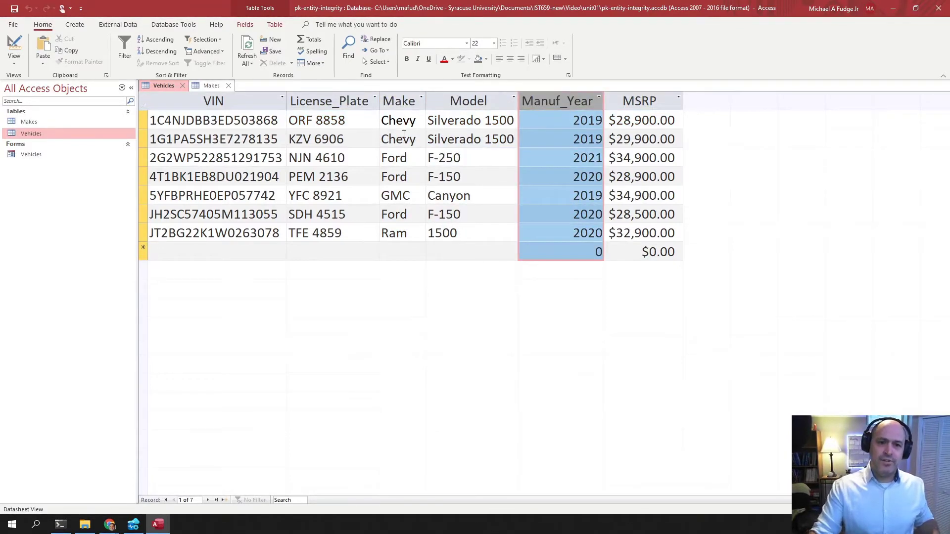
pyautogui.click(398, 120)
pyautogui.press('Tab')
pyautogui.press('Tab')
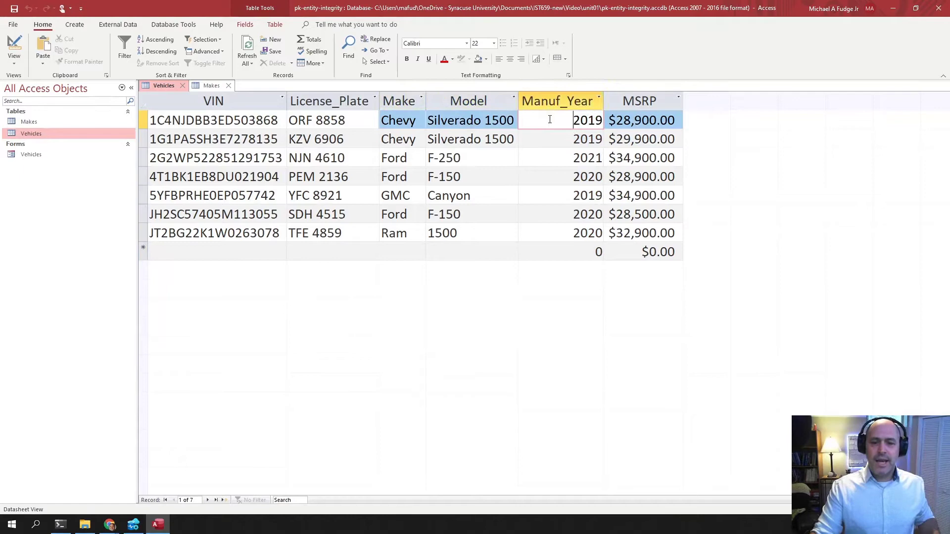
pyautogui.click(585, 139)
pyautogui.click(580, 122)
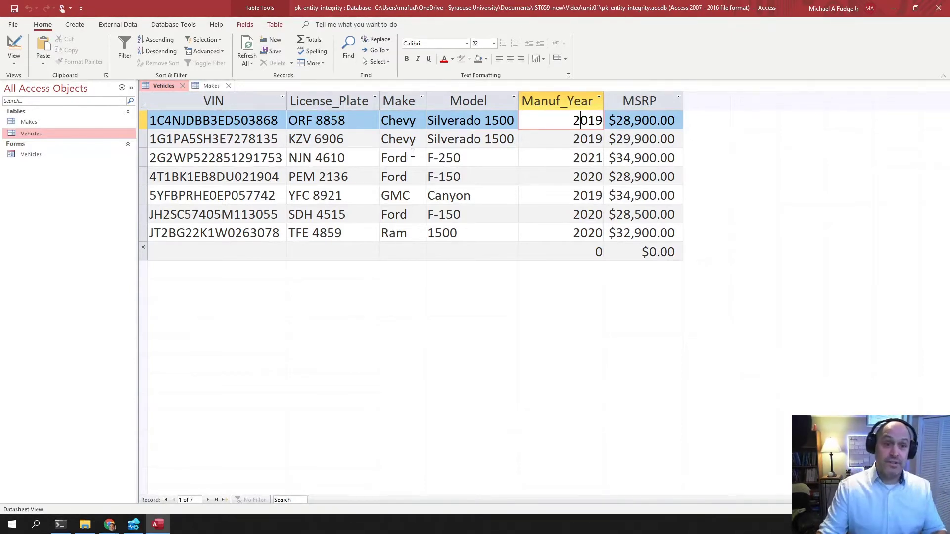
pyautogui.click(326, 123)
pyautogui.click(326, 139)
pyautogui.click(338, 121)
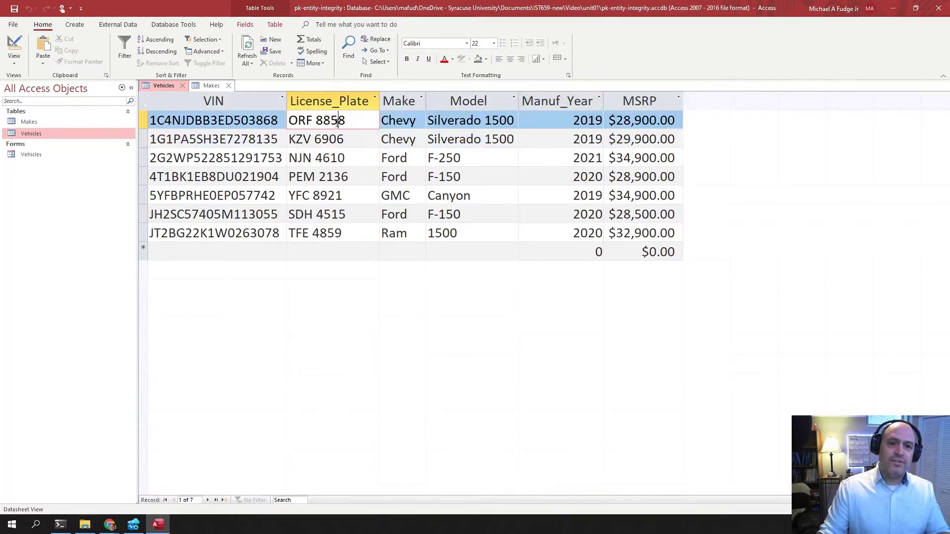
pyautogui.moveTo(327, 138); pyautogui.dragTo(327, 158)
pyautogui.click(398, 121)
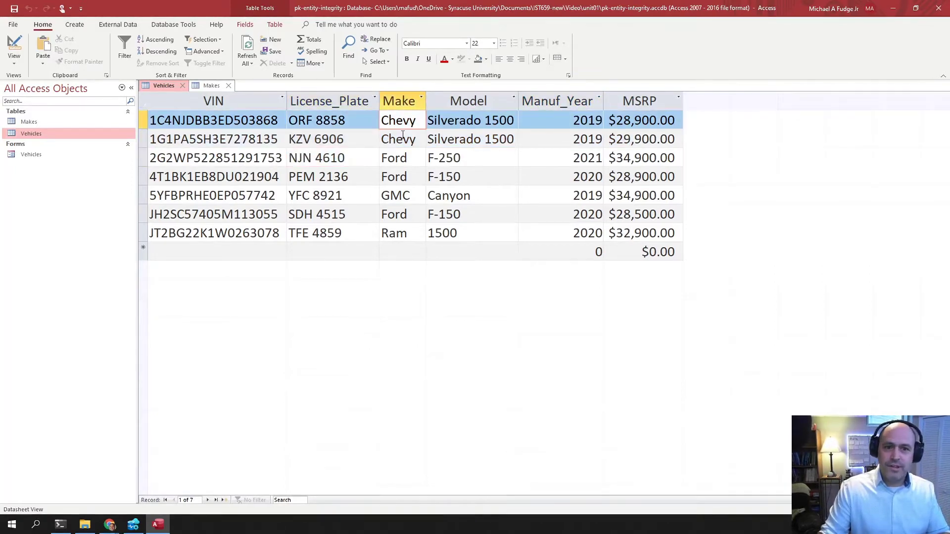
pyautogui.click(403, 139)
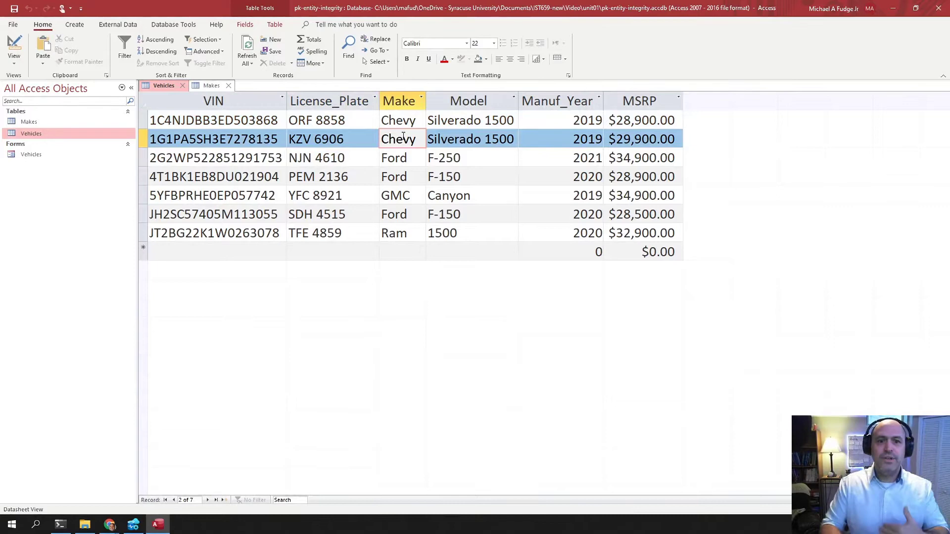
pyautogui.click(404, 98)
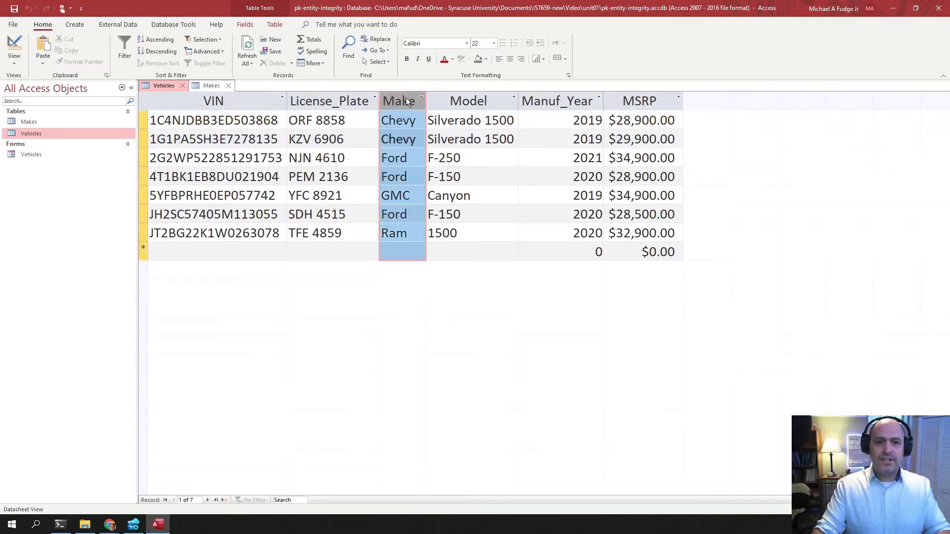
pyautogui.click(485, 101)
pyautogui.click(549, 102)
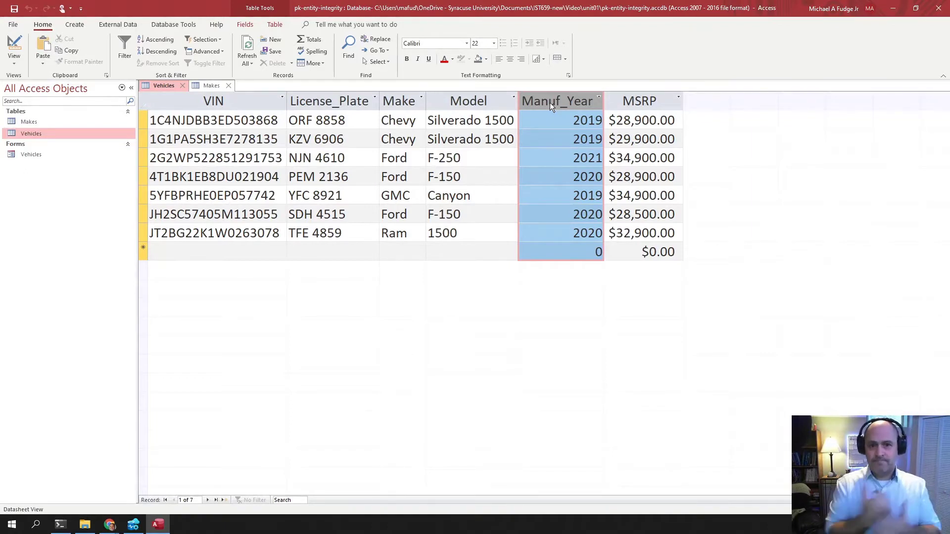
pyautogui.click(468, 101)
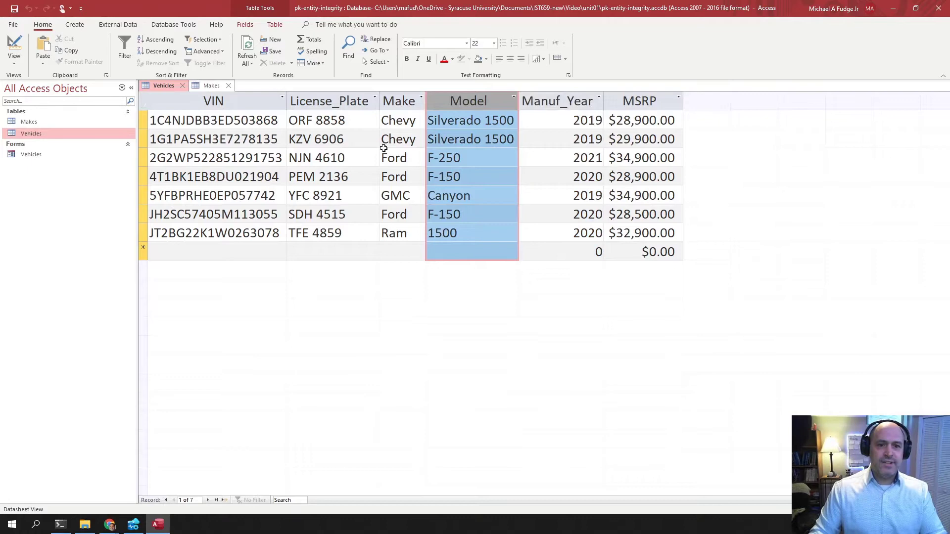
pyautogui.click(143, 120)
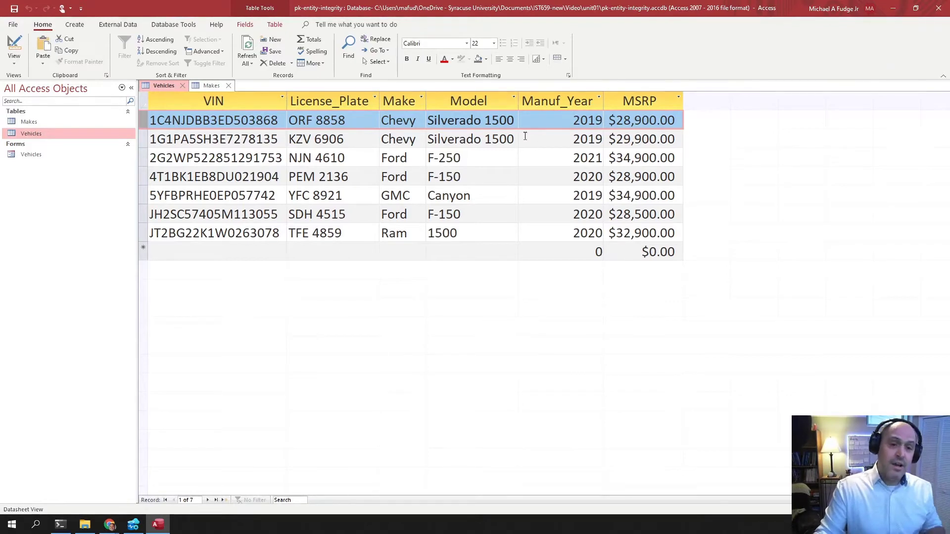
pyautogui.click(481, 105)
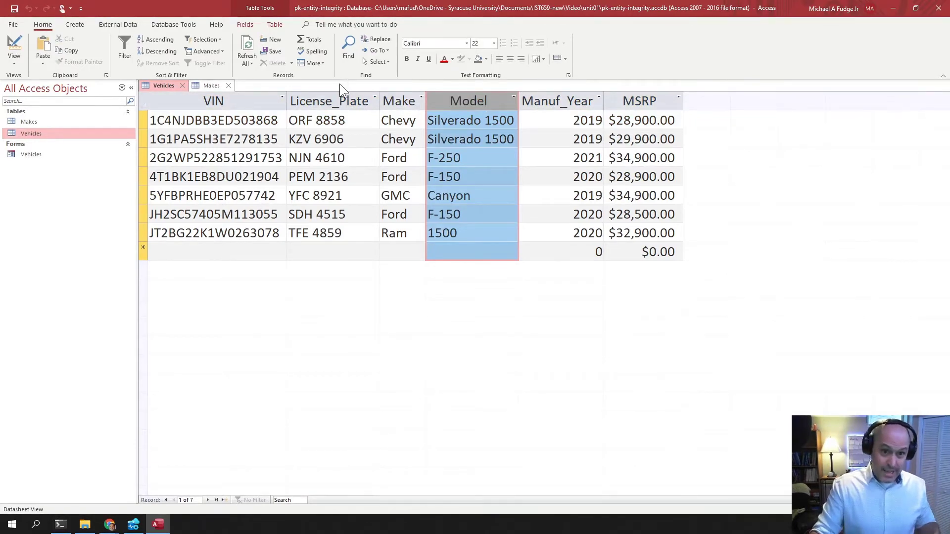
pyautogui.click(346, 121)
pyautogui.click(342, 102)
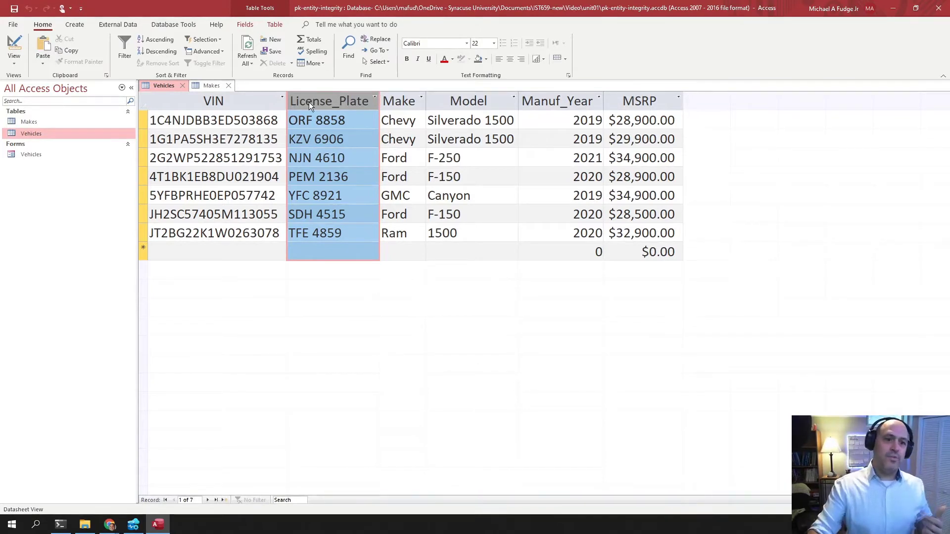
pyautogui.click(233, 101)
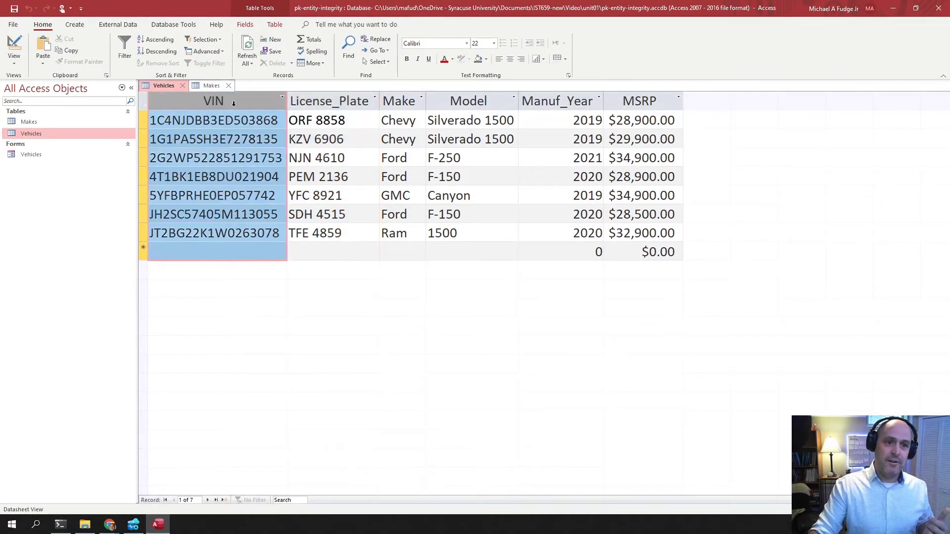
pyautogui.click(331, 100)
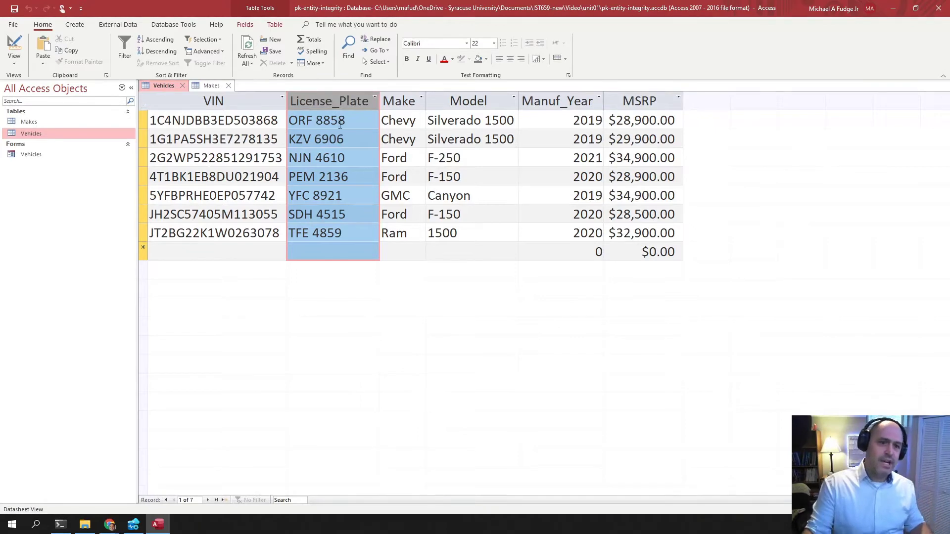
pyautogui.click(271, 101)
pyautogui.click(316, 102)
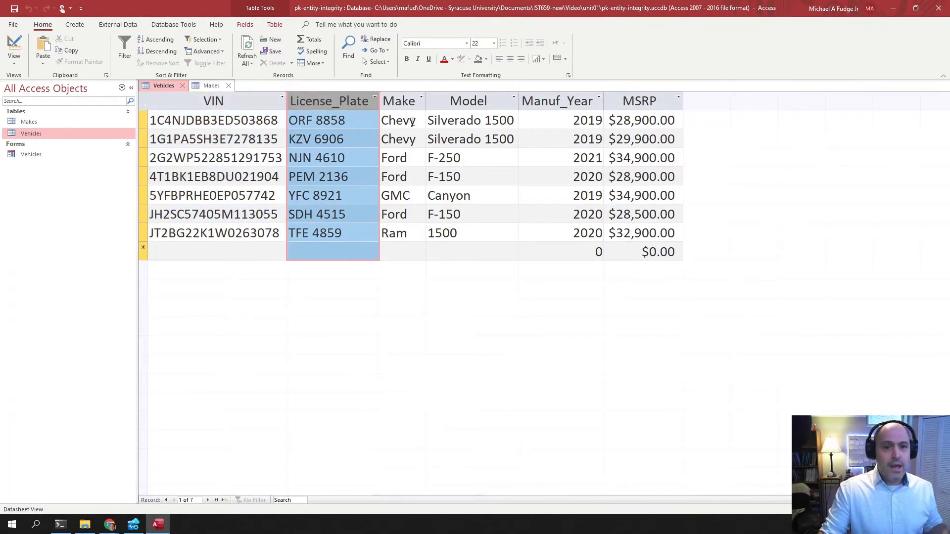
pyautogui.click(399, 102)
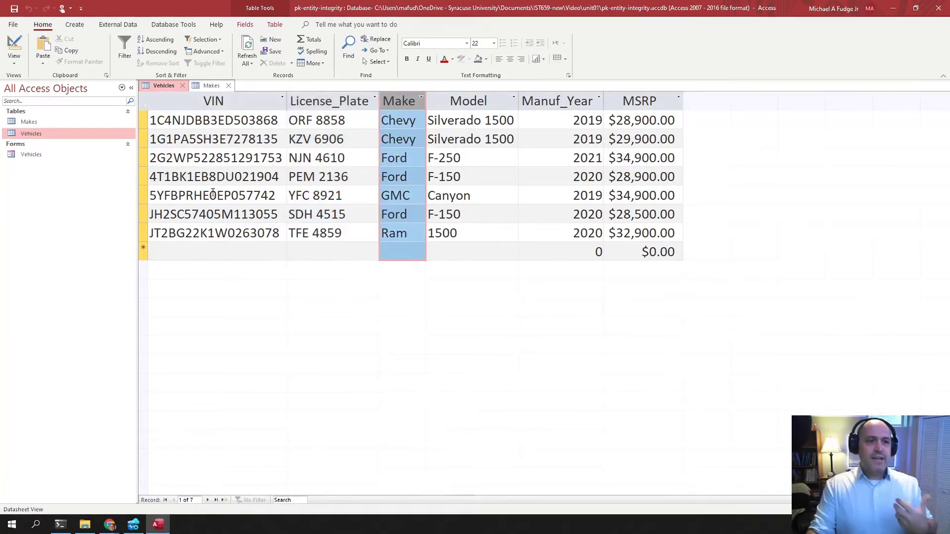
# Step: In the Vehicles design, add a new field named ID below MSRP
pyautogui.rightClick(37, 136)
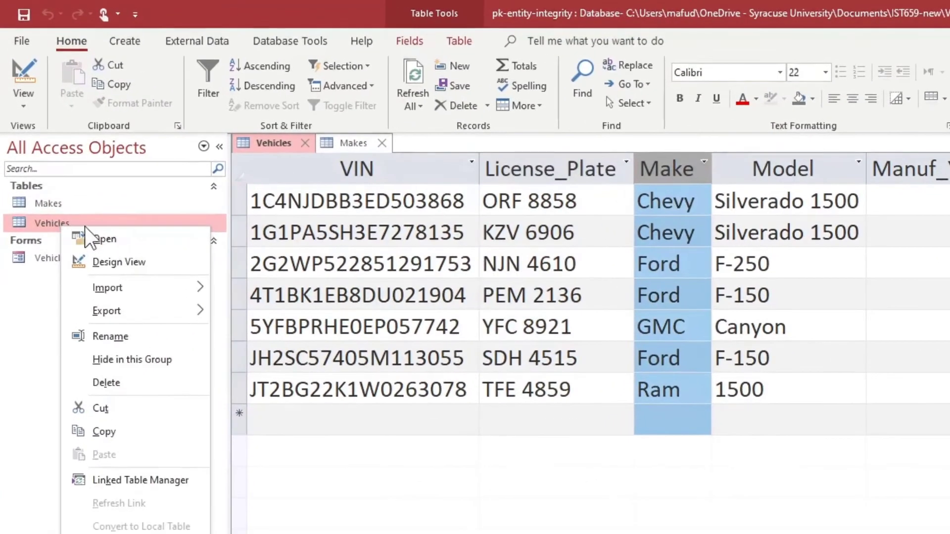
pyautogui.moveTo(109, 288)
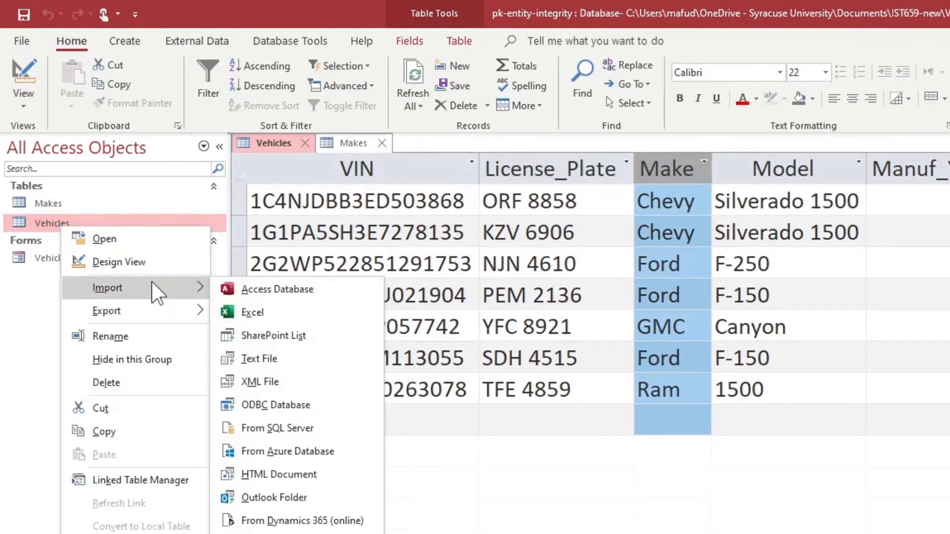
pyautogui.click(119, 261)
pyautogui.click(271, 272)
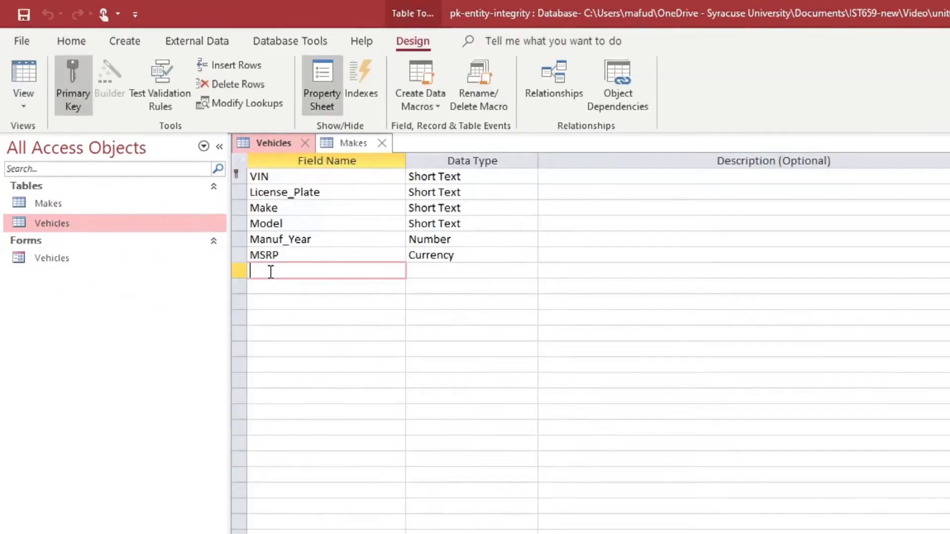
pyautogui.write('ID')
pyautogui.press('Tab')
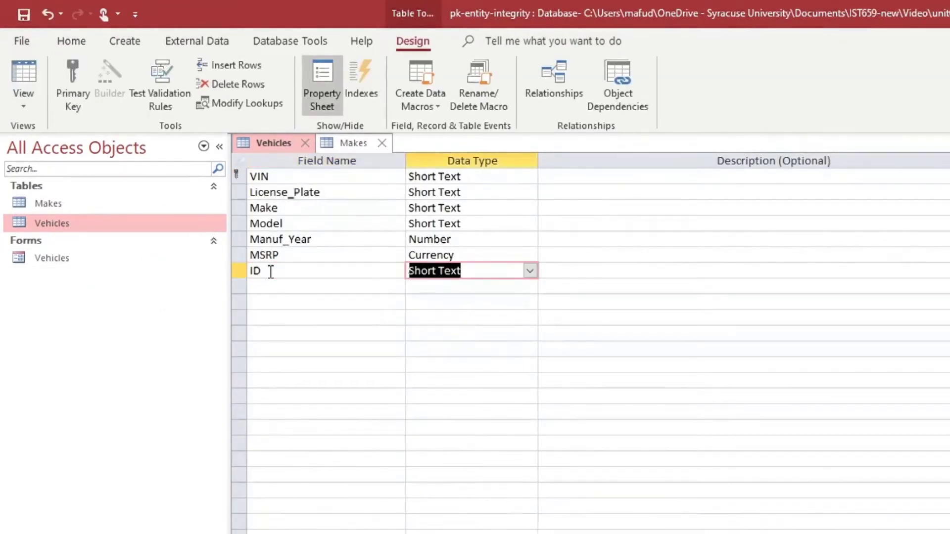
# Step: Make ID an AutoNumber field and switch back to the records
pyautogui.click(529, 271)
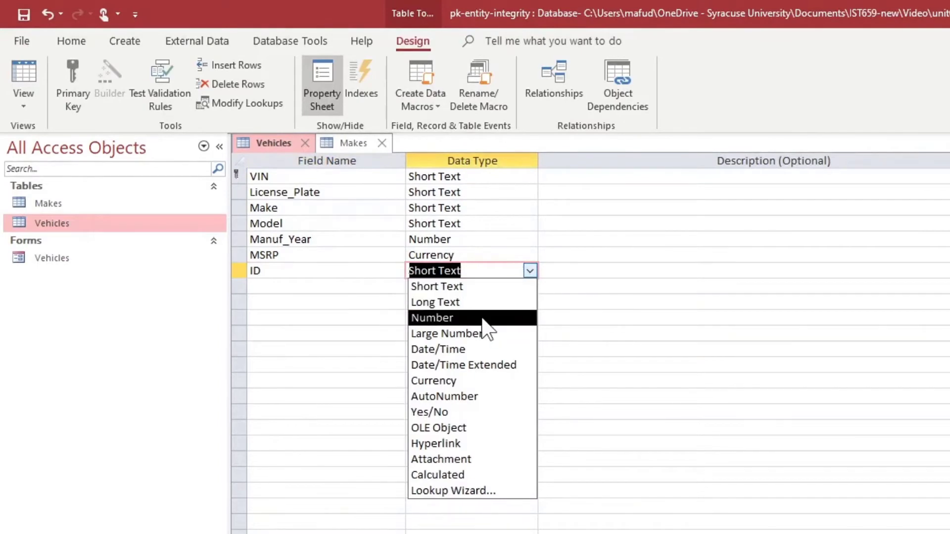
pyautogui.click(453, 397)
pyautogui.click(366, 315)
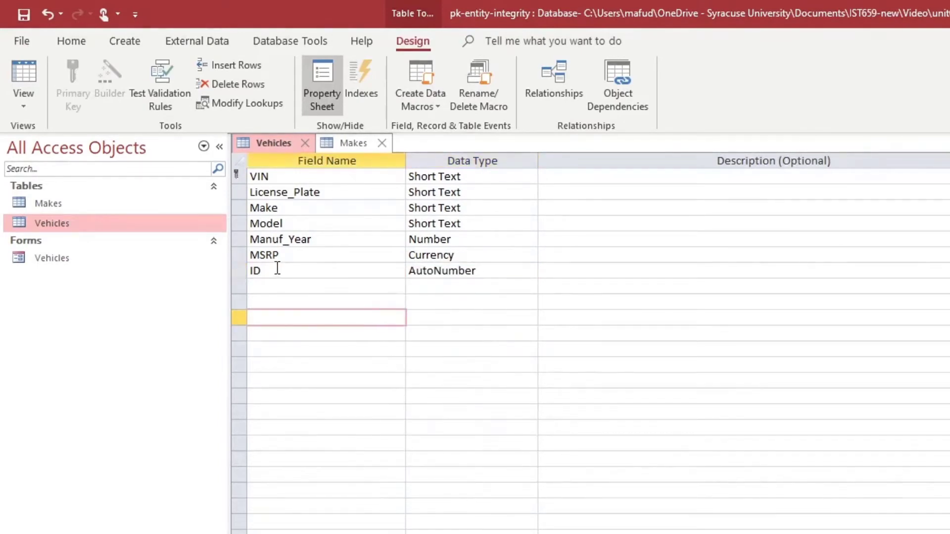
pyautogui.click(25, 76)
# Step: Save the table and start a test record with VIN asfaS and make Ford
pyautogui.click(766, 488)
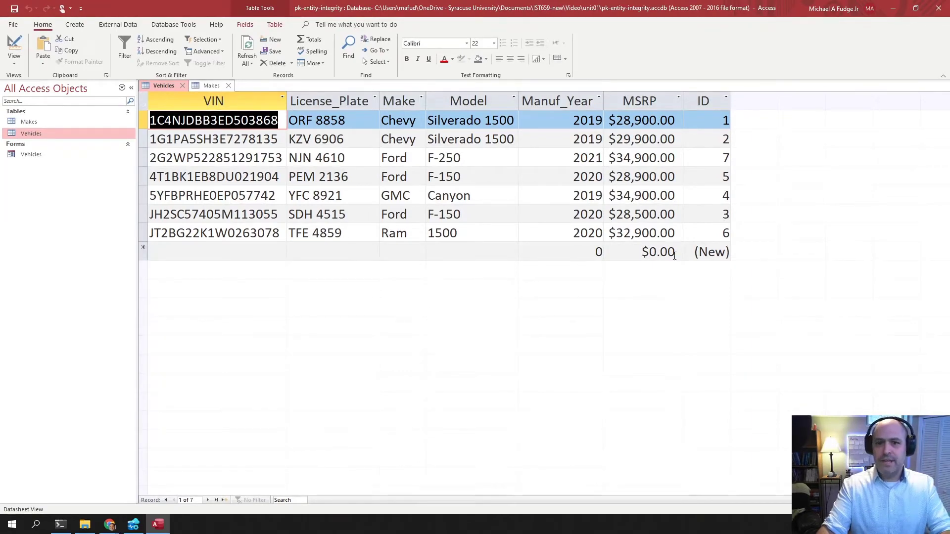
pyautogui.click(216, 251)
pyautogui.write('asfaS')
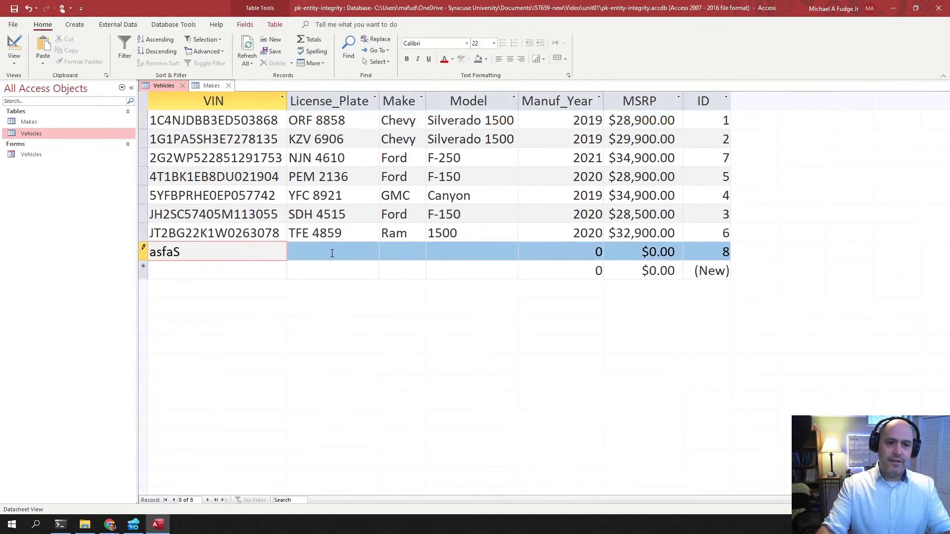
pyautogui.press('Tab')
pyautogui.write('SDAFG')
pyautogui.press('Tab')
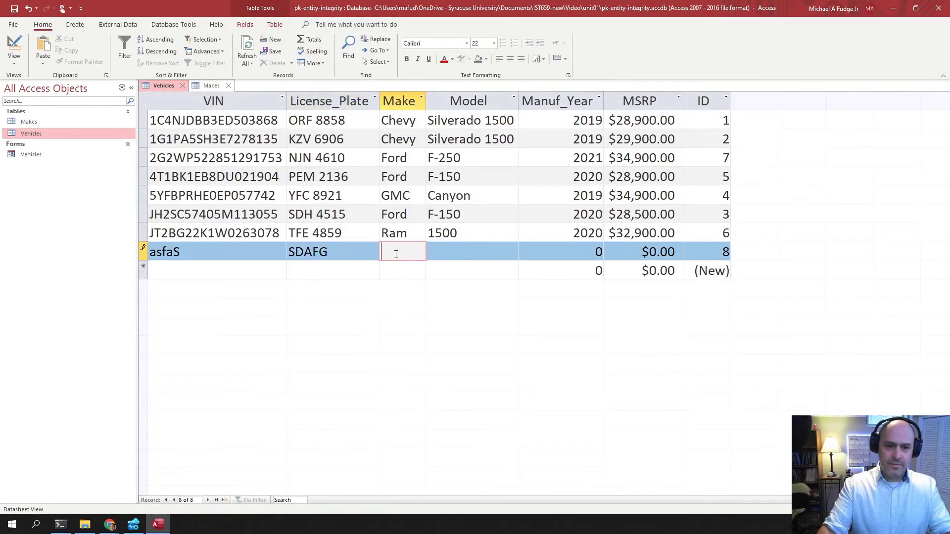
pyautogui.write('fORD')
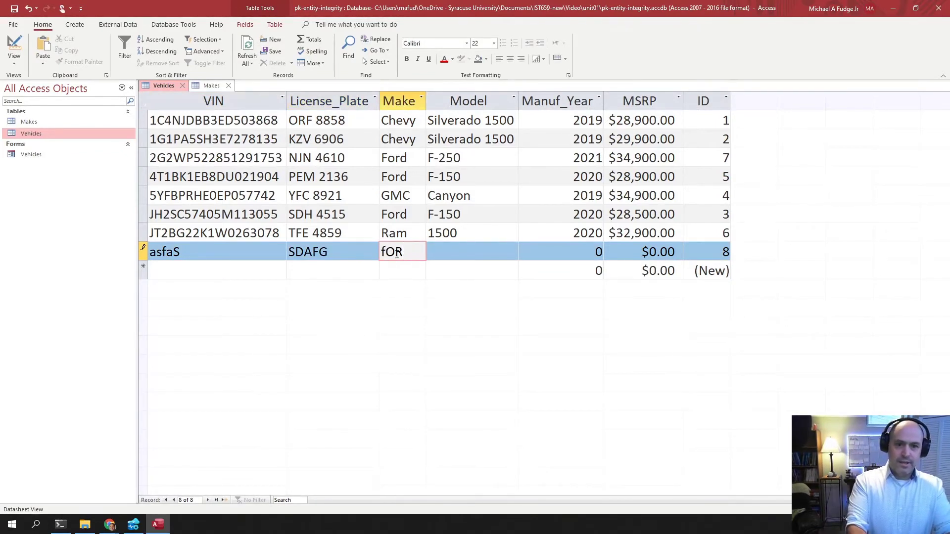
pyautogui.press('BackSpace')
pyautogui.press('BackSpace')
pyautogui.press('BackSpace')
pyautogui.write('d')
pyautogui.press('Tab')
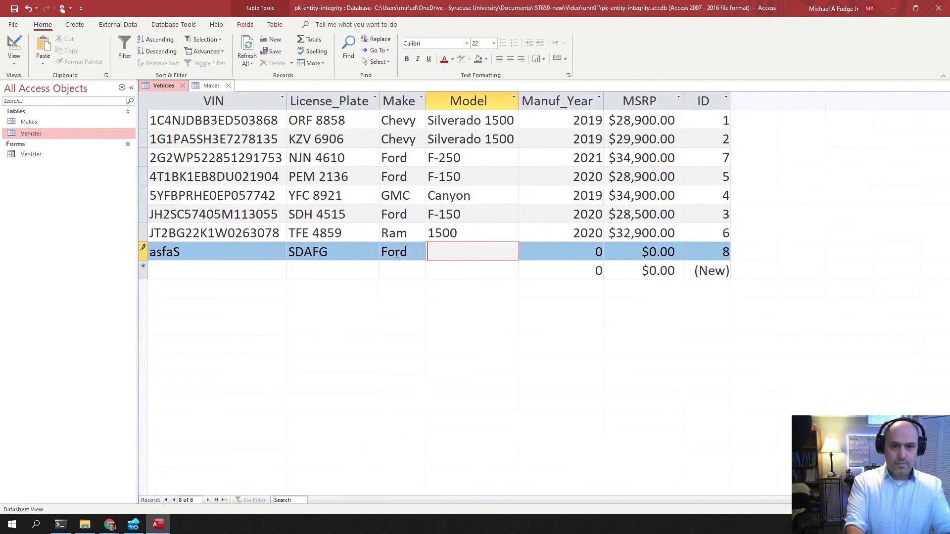
pyautogui.write('1500')
# Step: Complete the test record with model 1500, year 2020 and MSRP $38.00, receiving ID 8
pyautogui.press('Tab')
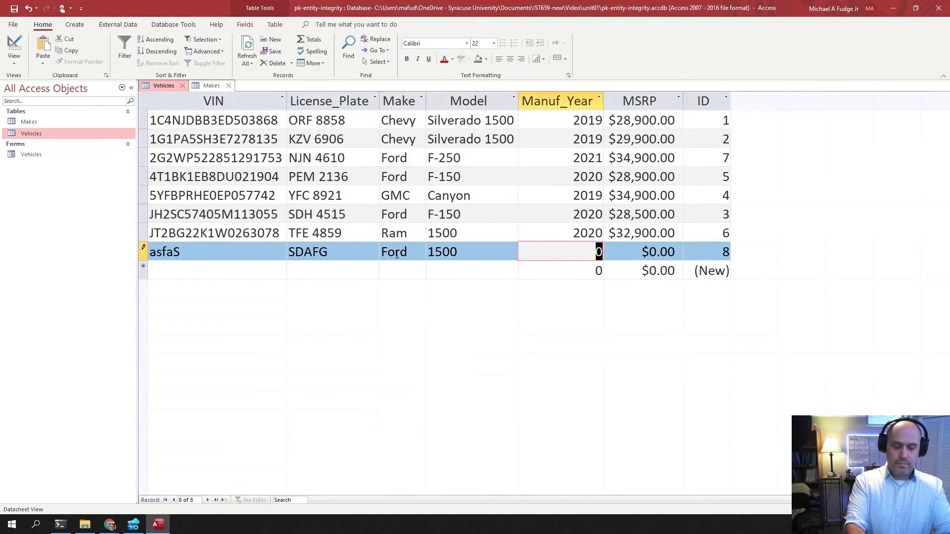
pyautogui.write('202')
pyautogui.press('Tab')
pyautogui.write('38')
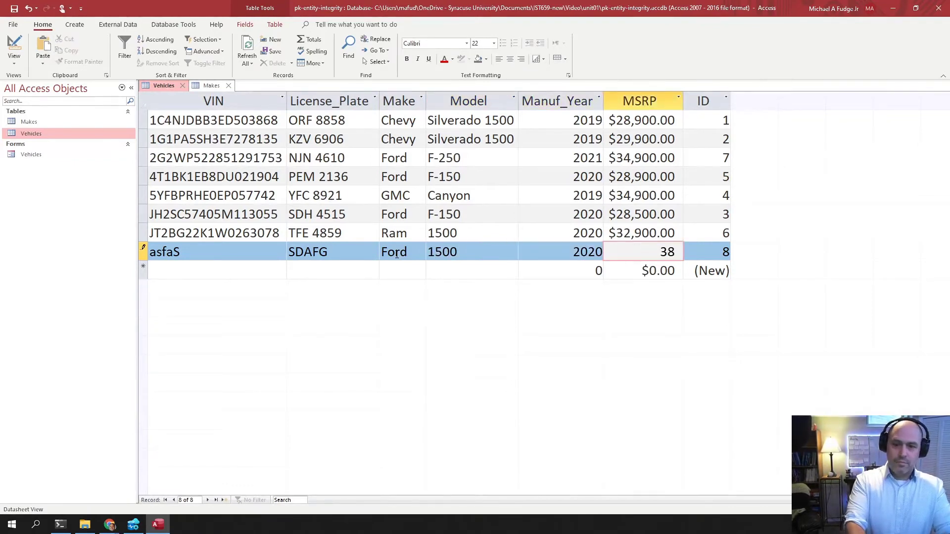
pyautogui.press('Tab')
pyautogui.press('Tab')
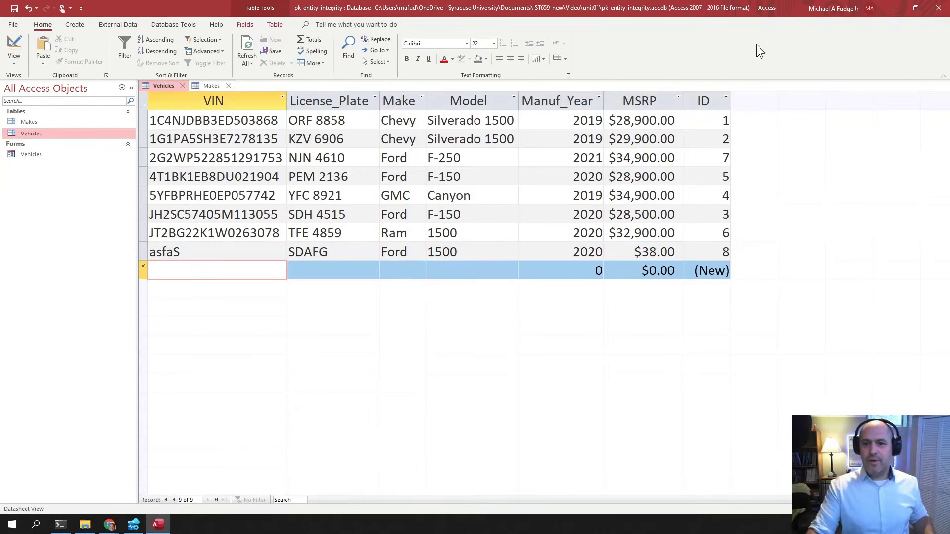
# Step: Delete the test Ford 1500 record and confirm, leaving IDs 1 to 7
pyautogui.click(145, 252)
pyautogui.press('Delete')
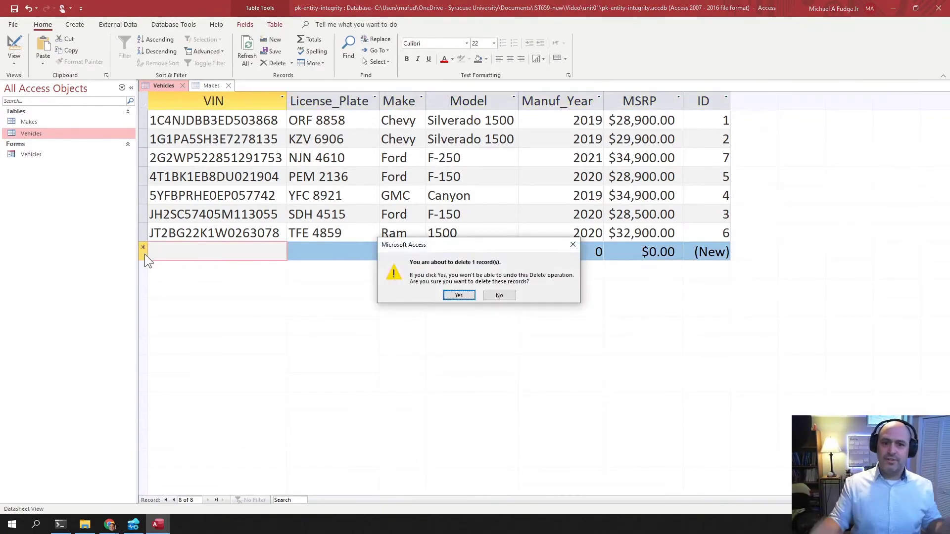
pyautogui.click(458, 295)
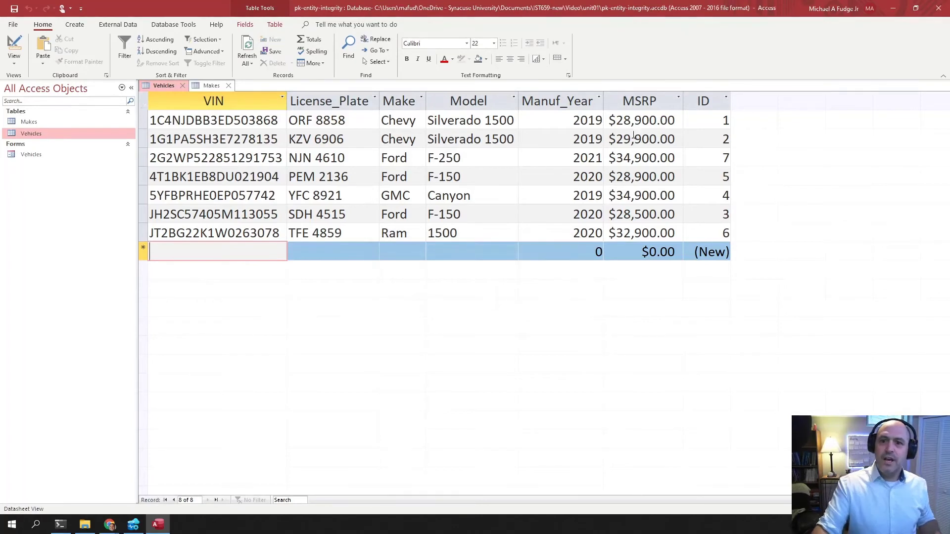
pyautogui.click(710, 101)
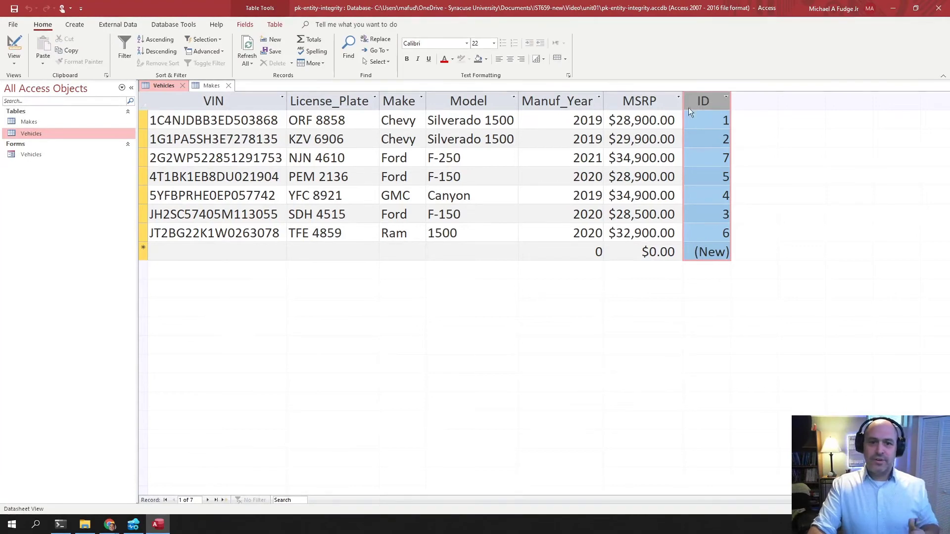
pyautogui.click(337, 101)
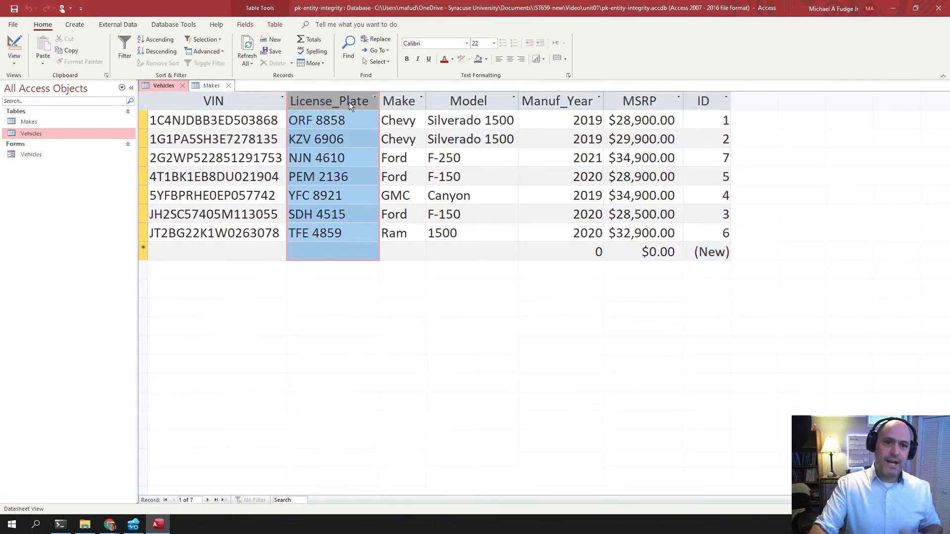
pyautogui.click(220, 104)
pyautogui.click(312, 100)
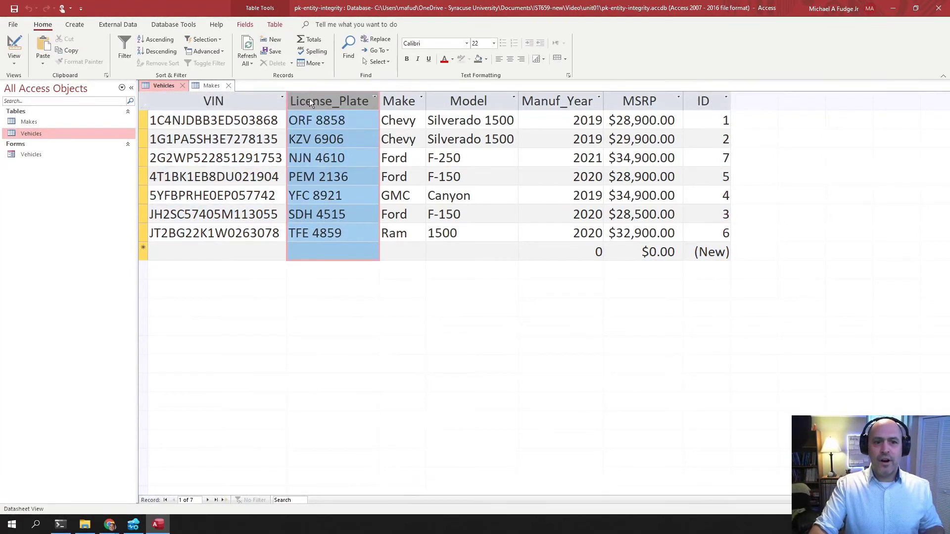
pyautogui.click(250, 103)
pyautogui.click(314, 100)
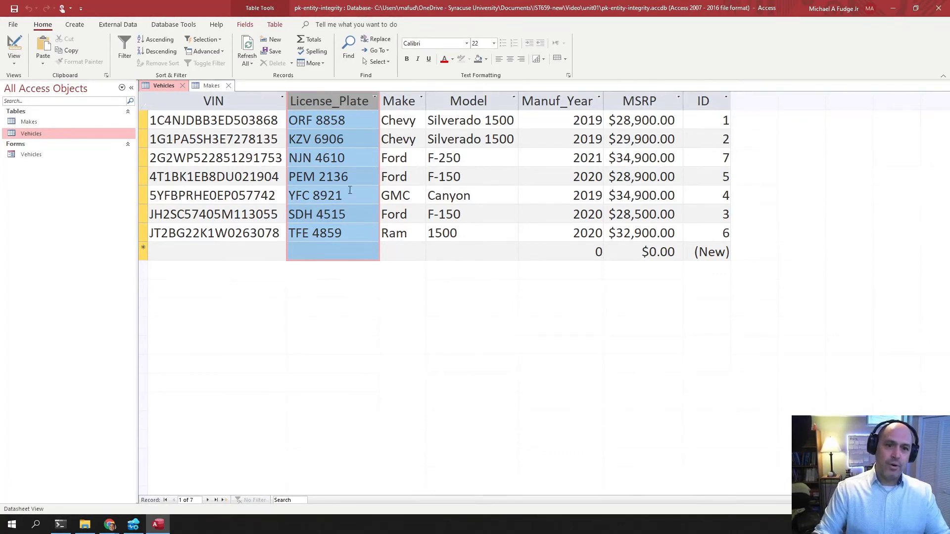
pyautogui.rightClick(404, 159)
pyautogui.moveTo(441, 269)
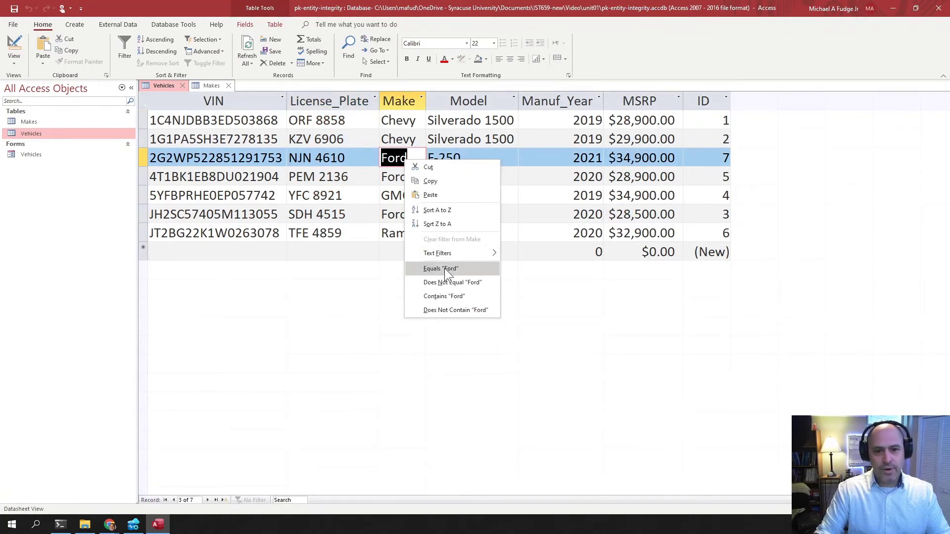
pyautogui.click(450, 268)
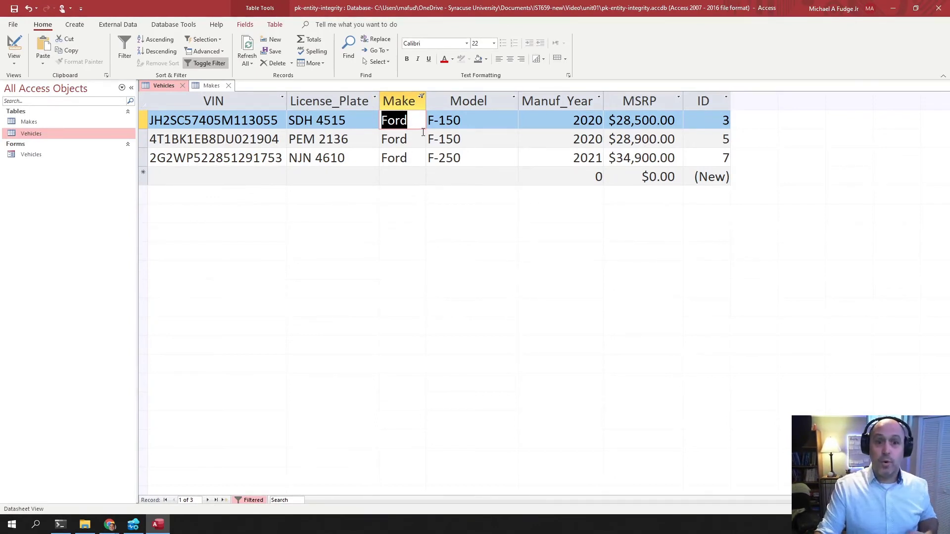
pyautogui.click(422, 99)
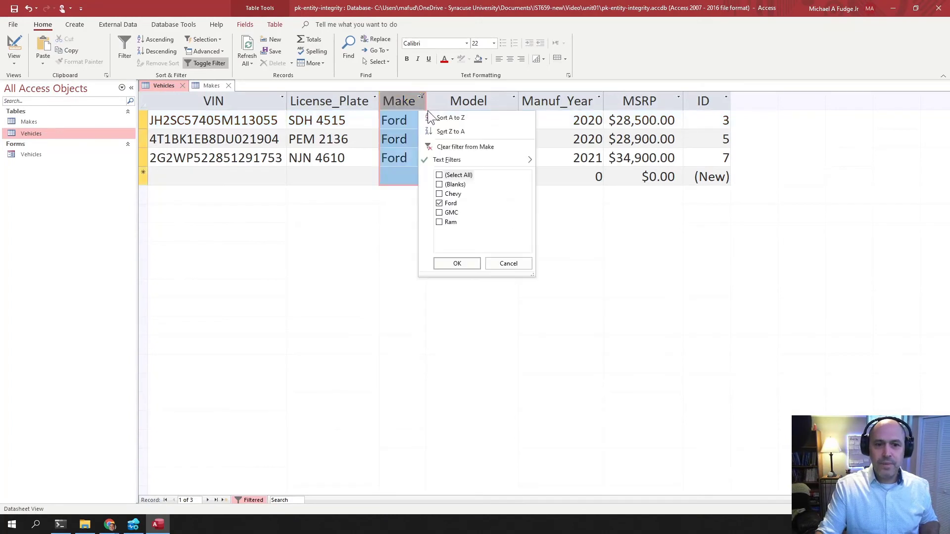
pyautogui.click(438, 175)
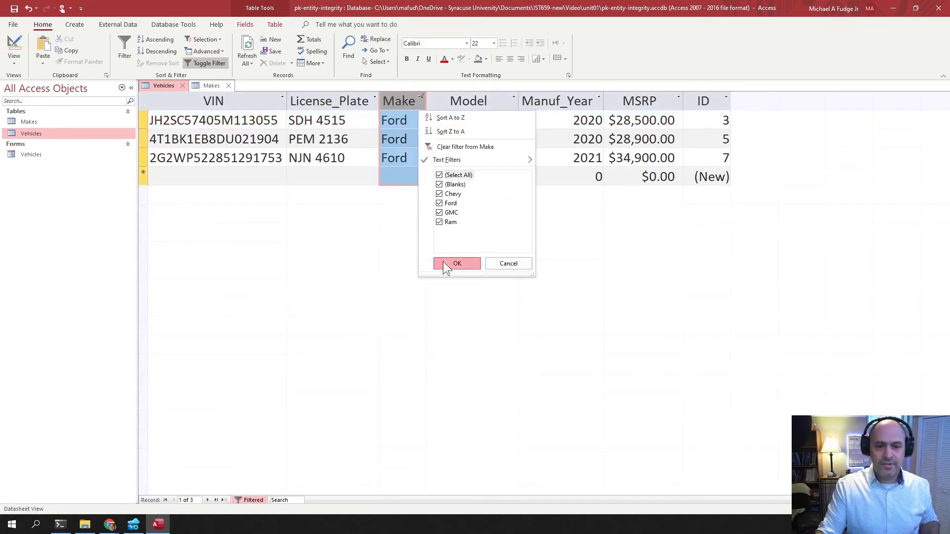
pyautogui.click(456, 263)
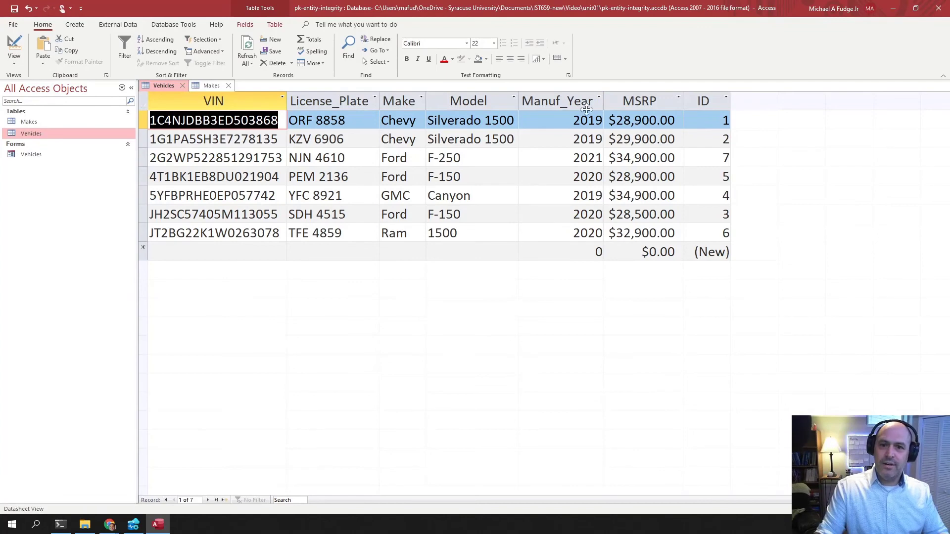
# Step: Select the Manuf_Year column and step down through its year values
pyautogui.click(575, 99)
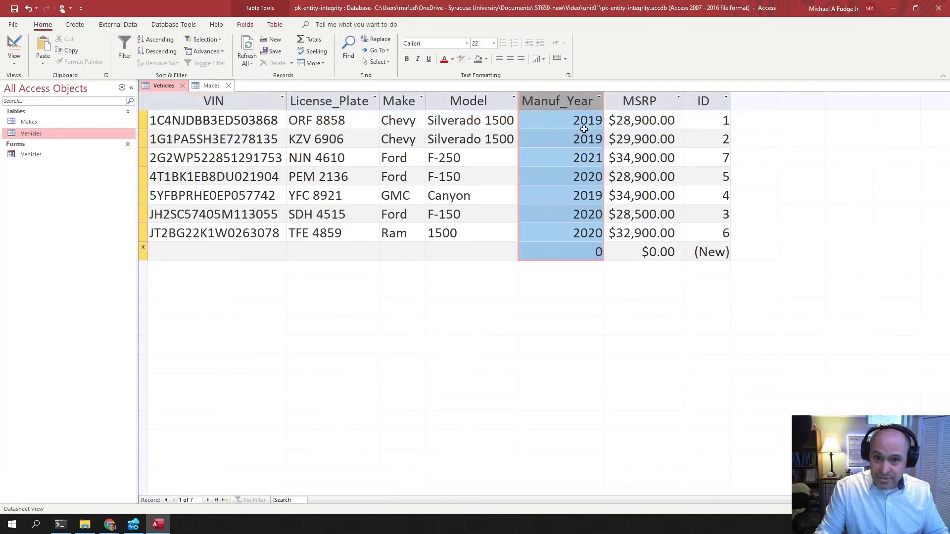
pyautogui.click(587, 120)
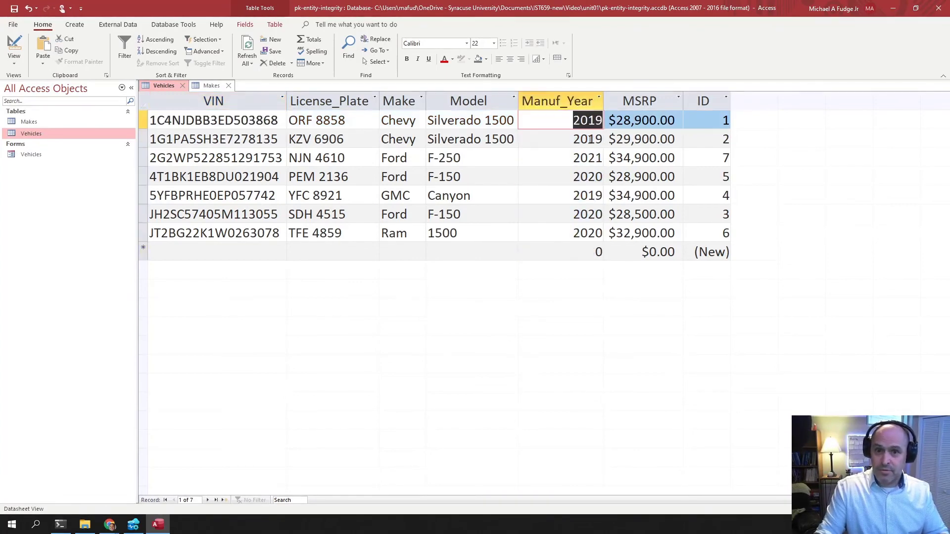
pyautogui.press('Down')
pyautogui.press('Down')
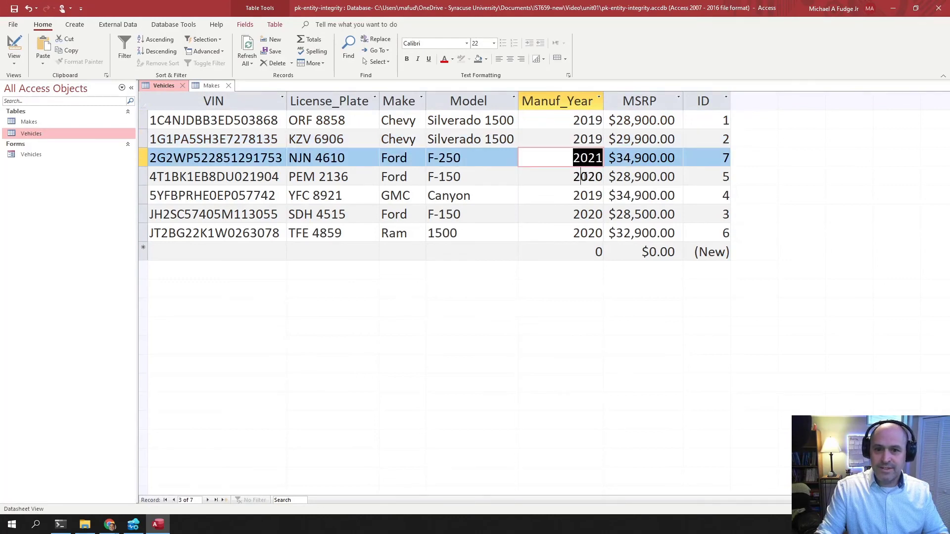
pyautogui.press('Down')
pyautogui.press('Down')
pyautogui.press('Down')
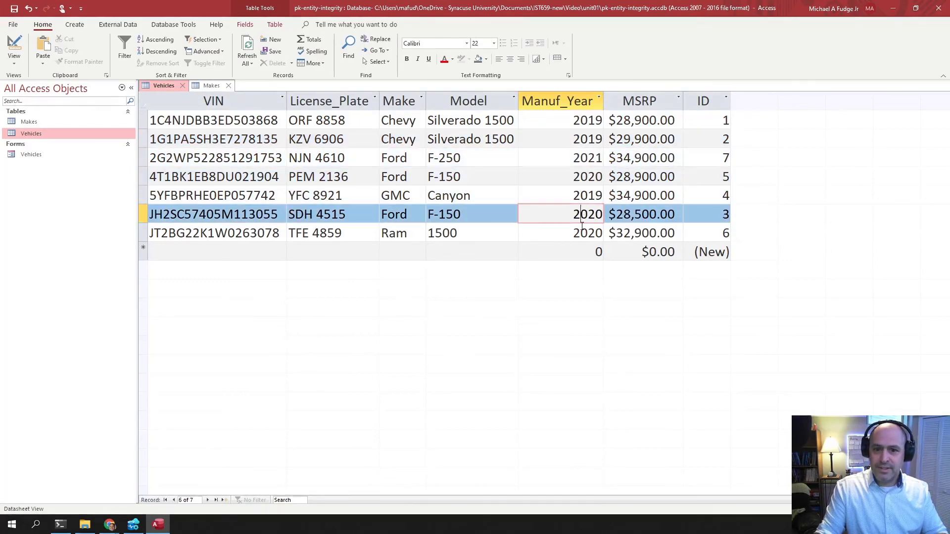
pyautogui.press('Down')
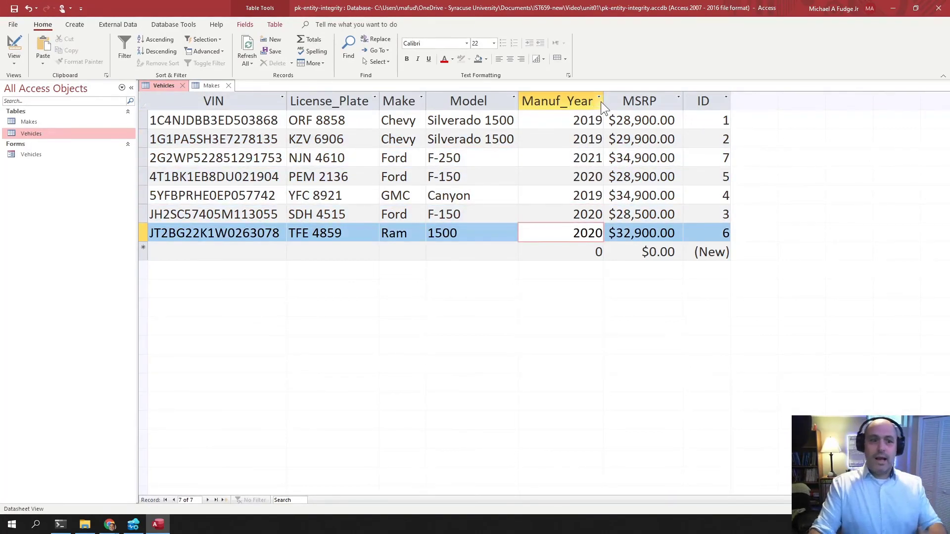
# Step: Filter Manuf_Year to show only vehicles from 2020
pyautogui.click(600, 102)
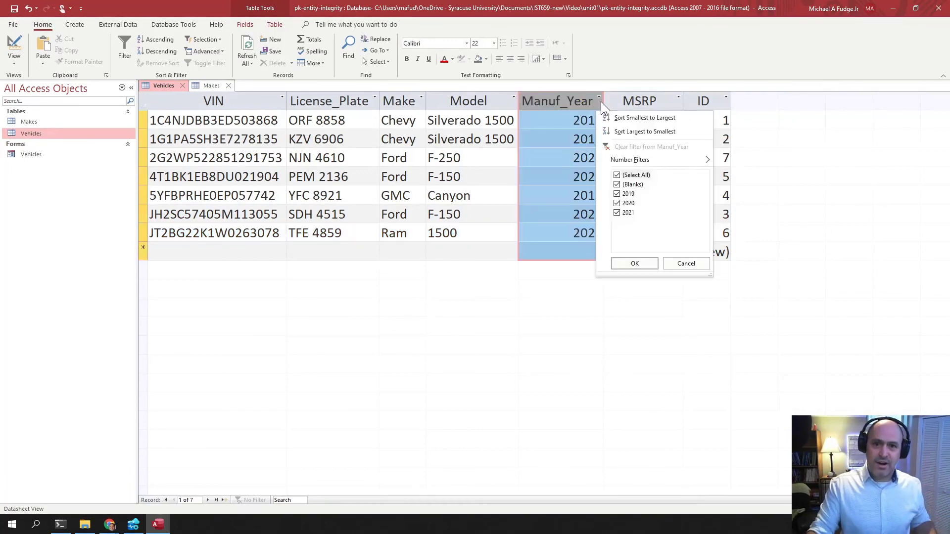
pyautogui.click(616, 175)
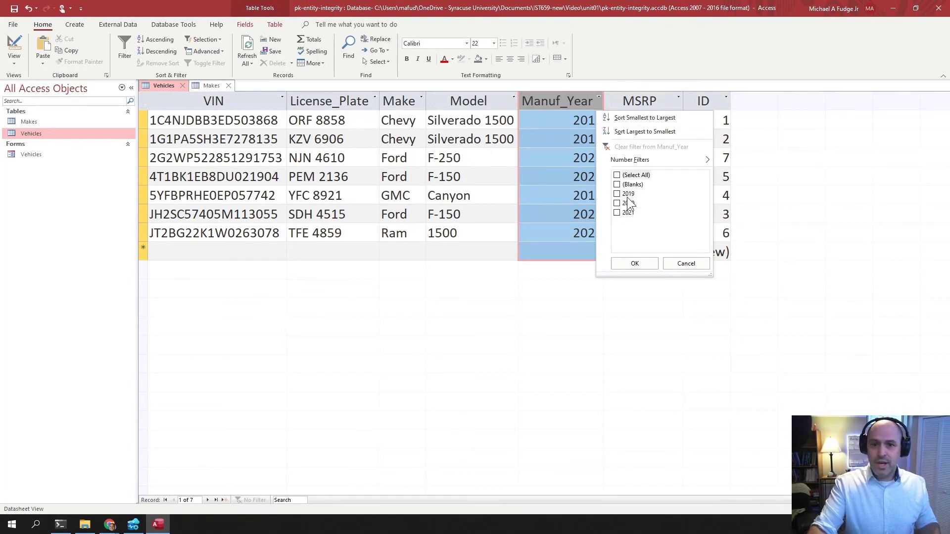
pyautogui.click(616, 203)
pyautogui.click(635, 263)
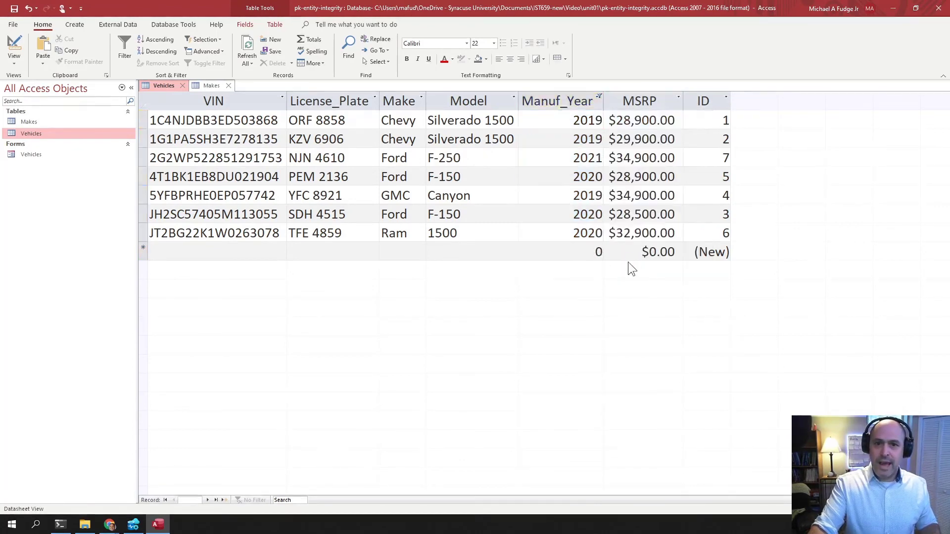